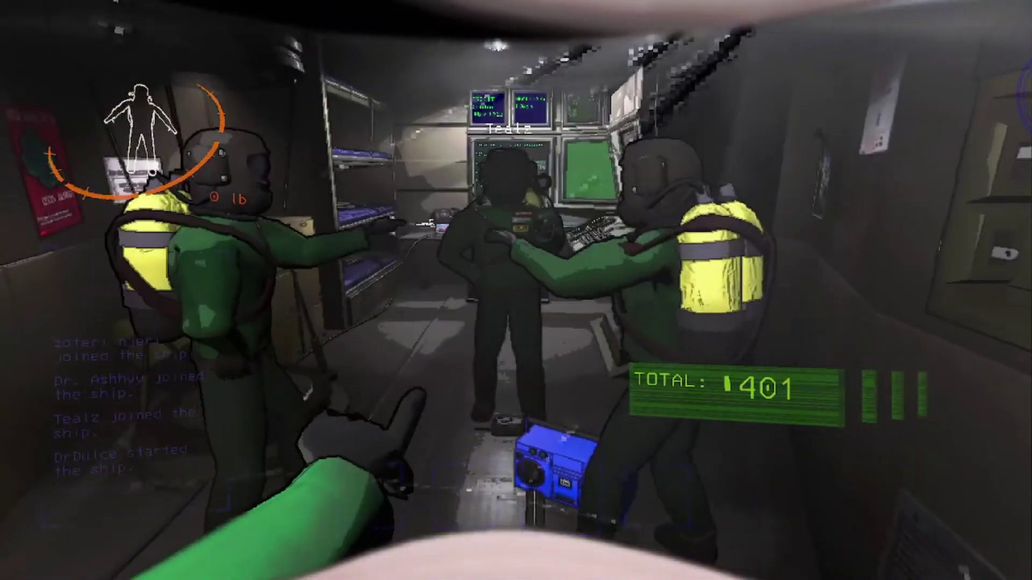
Walk toward the terminal between crewmates and point ahead at something.
{"action": "key", "text": "w"}
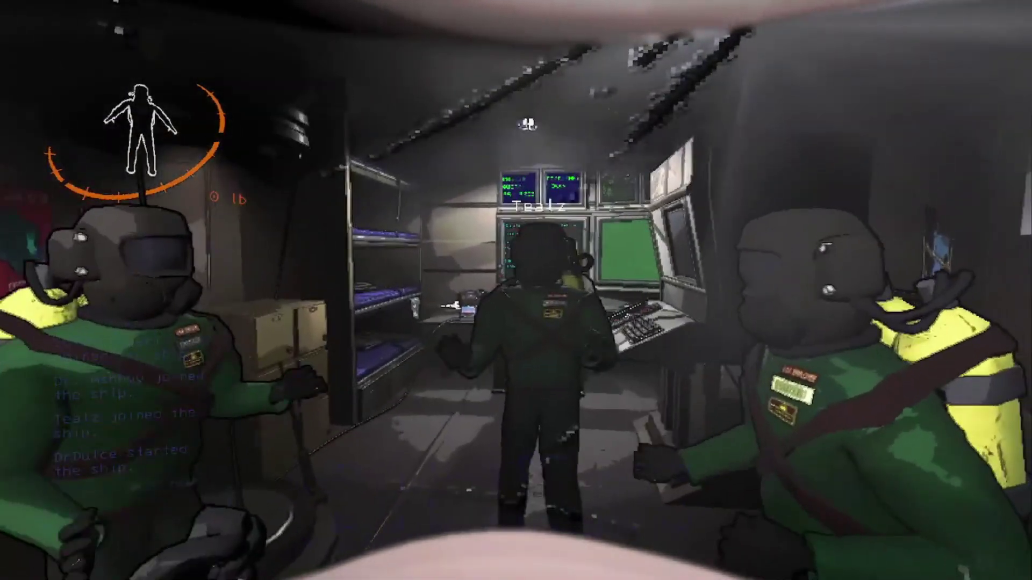
{"action": "key", "text": "2"}
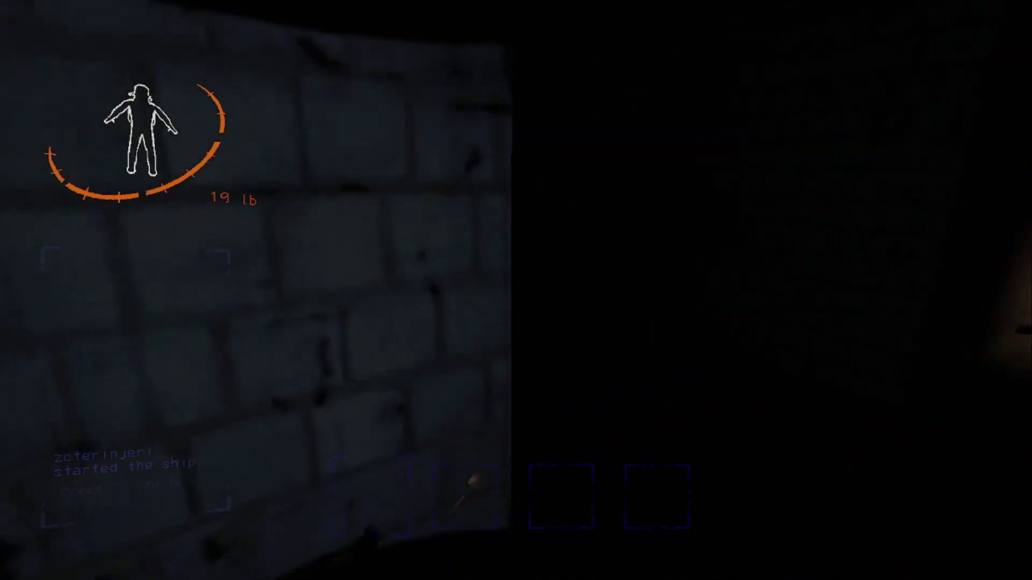
Scan the surroundings for scrap.
{"action": "right_click", "coordinate": [516, 290]}
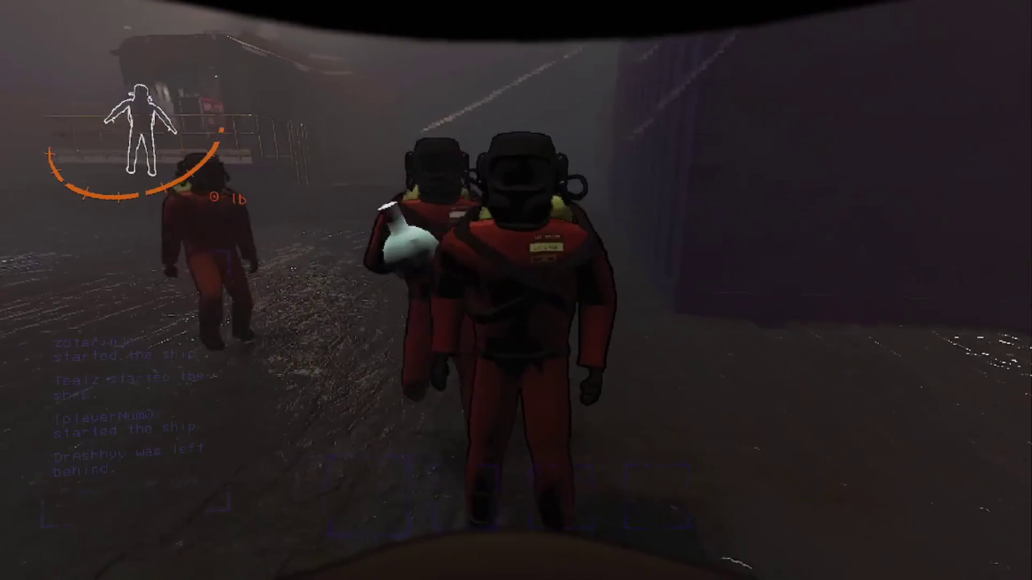
Grab the 19 lb Big bolt and sell it at the company desk.
{"action": "key", "text": "e"}
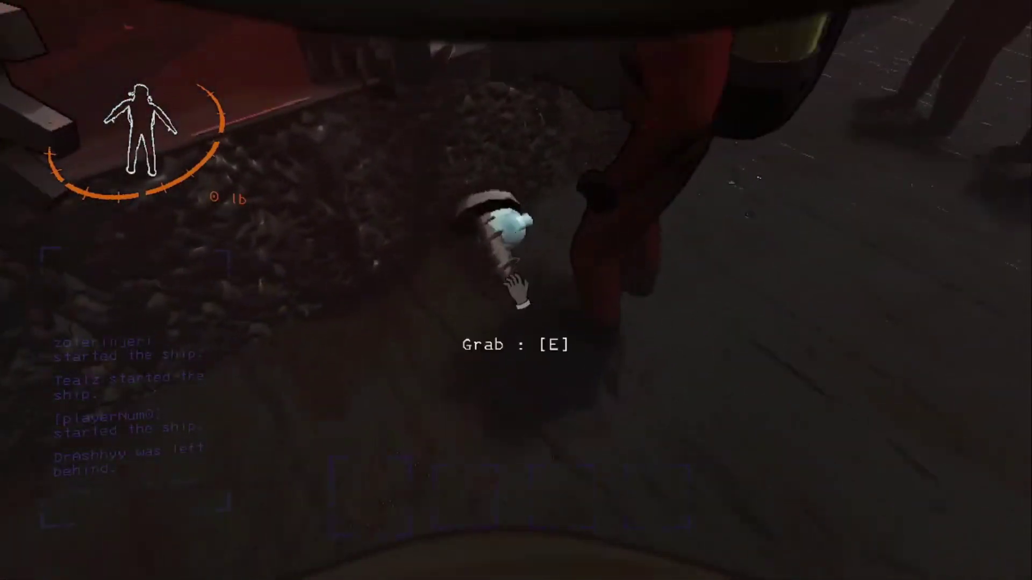
{"action": "key", "text": "e"}
{"action": "key", "text": "e"}
{"action": "scroll", "coordinate": [516, 291], "scroll_direction": "up", "scroll_amount": 1}
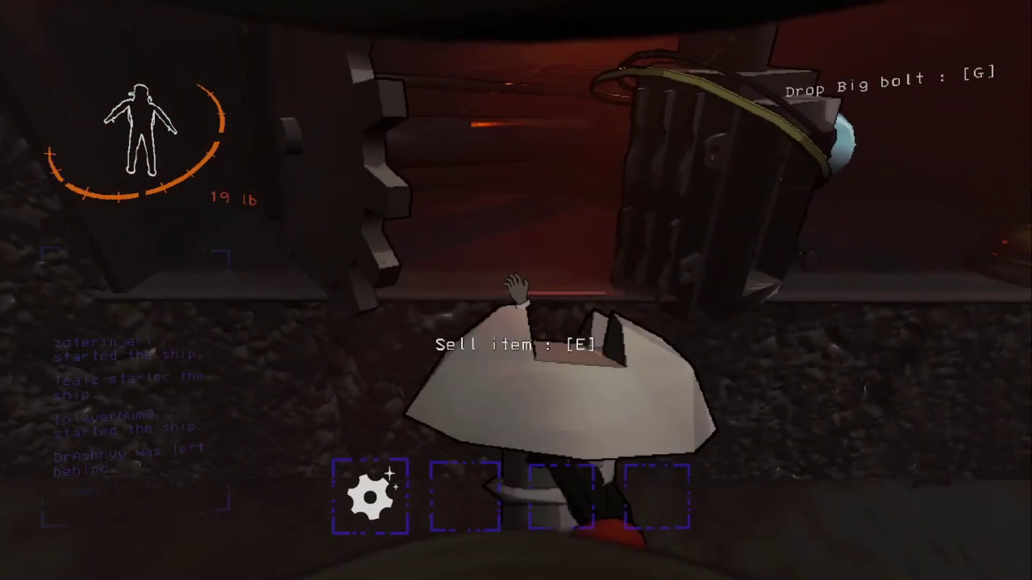
{"action": "key", "text": "e"}
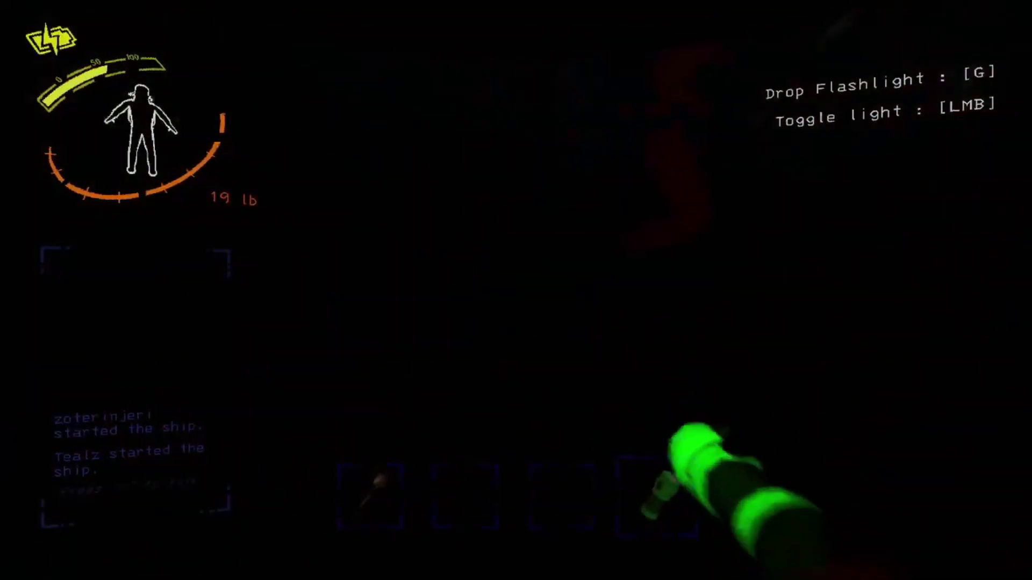
Flick the pro-flashlight off and on while lighting the corridor toward the spider.
{"action": "left_click", "coordinate": [516, 290]}
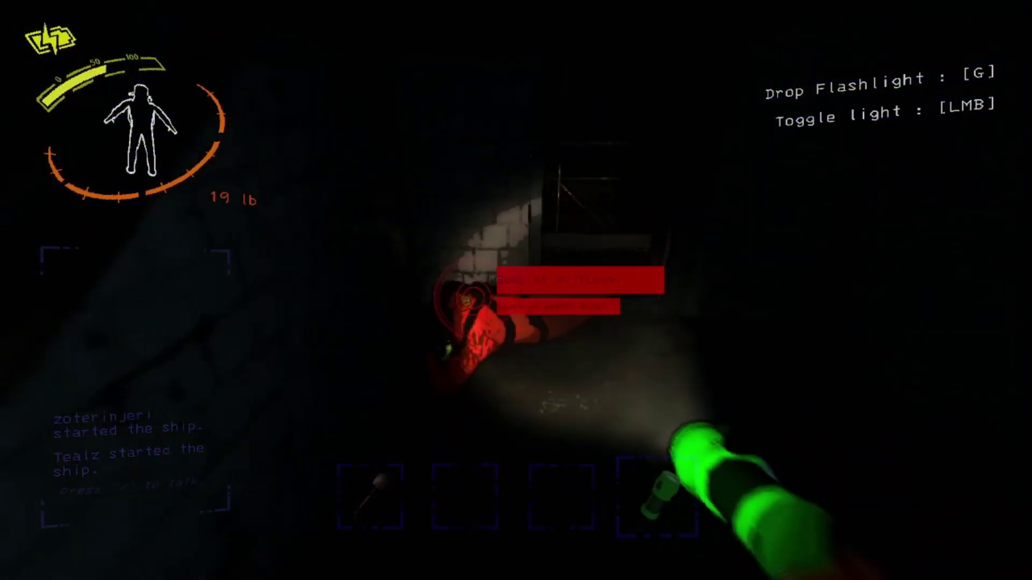
{"action": "left_click", "coordinate": [516, 290]}
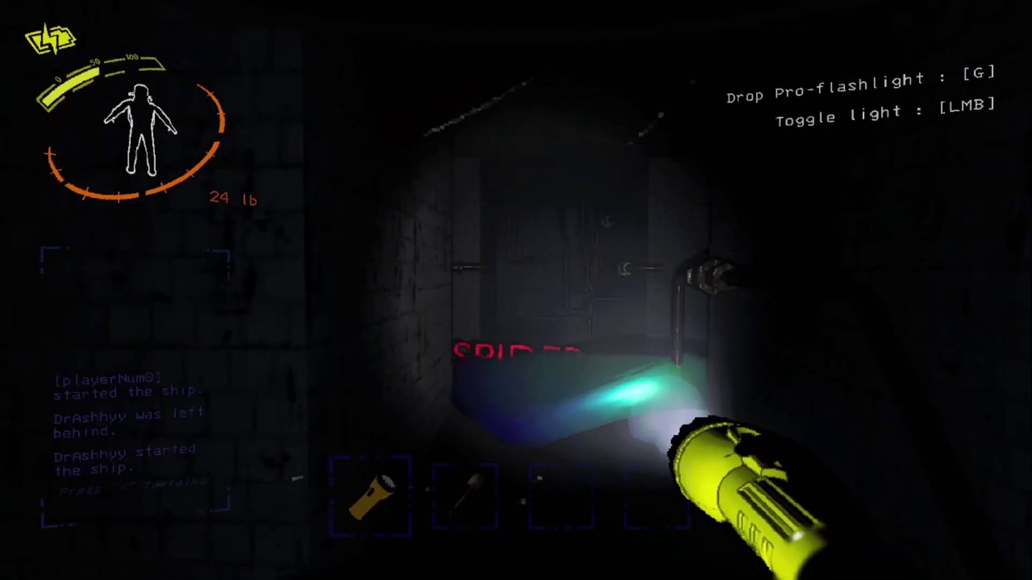
{"action": "left_click", "coordinate": [516, 291]}
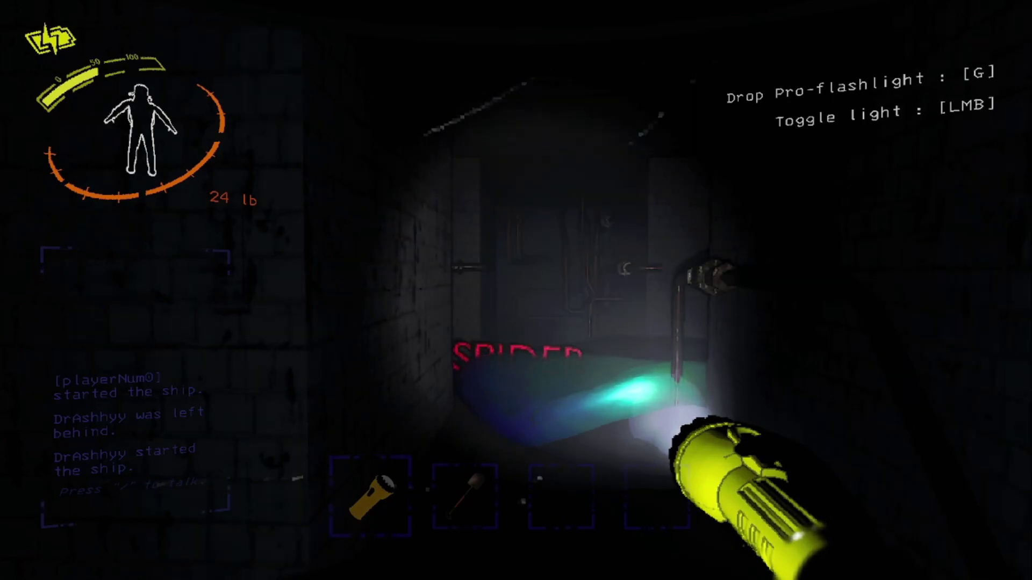
{"action": "left_click", "coordinate": [516, 290]}
{"action": "left_click", "coordinate": [516, 290]}
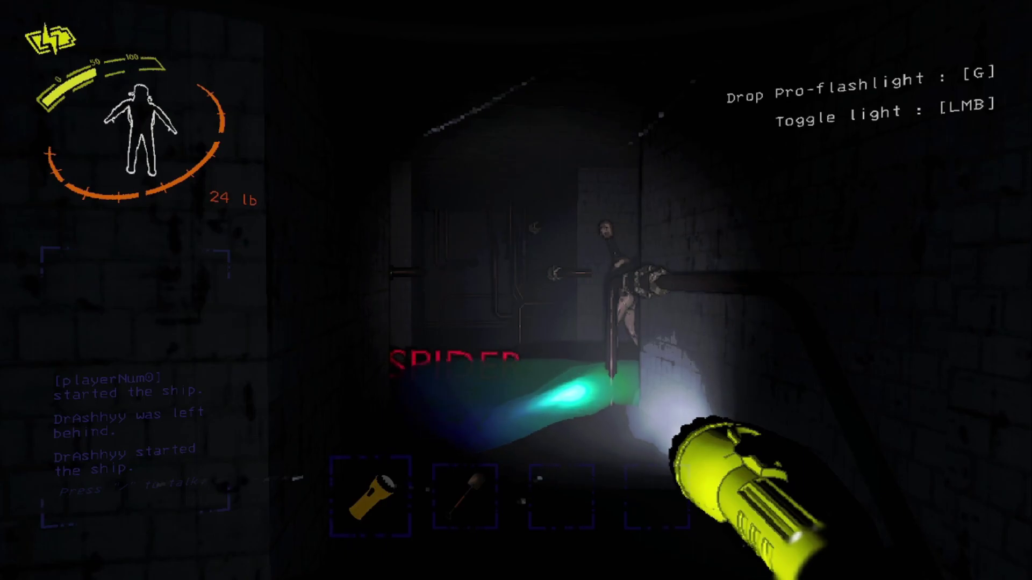
Turn off Arachnophobia Mode in the pause-menu settings and resume play.
{"action": "key", "text": "Escape"}
{"action": "left_click", "coordinate": [276, 432]}
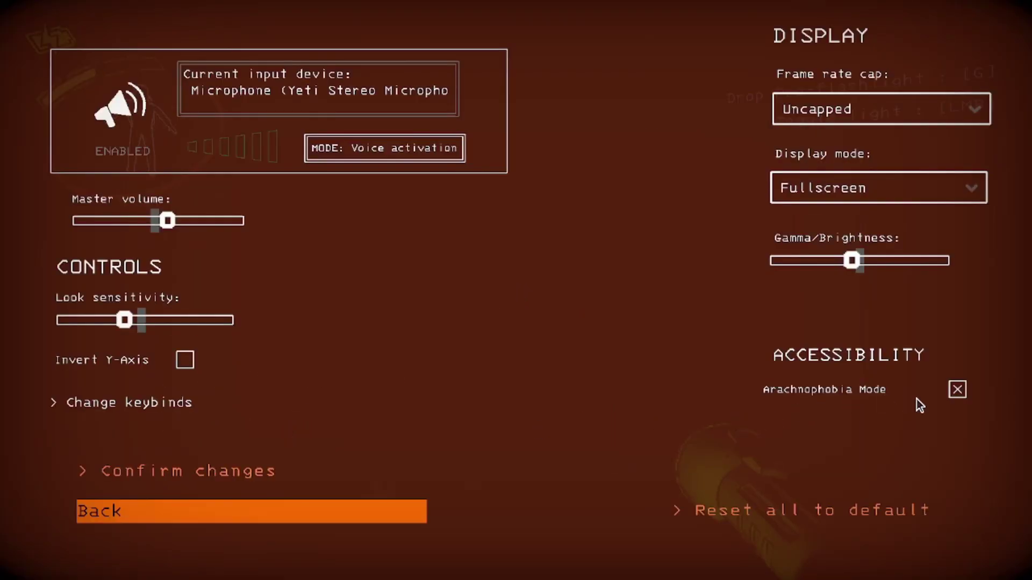
{"action": "left_click", "coordinate": [162, 471]}
{"action": "key", "text": "Escape"}
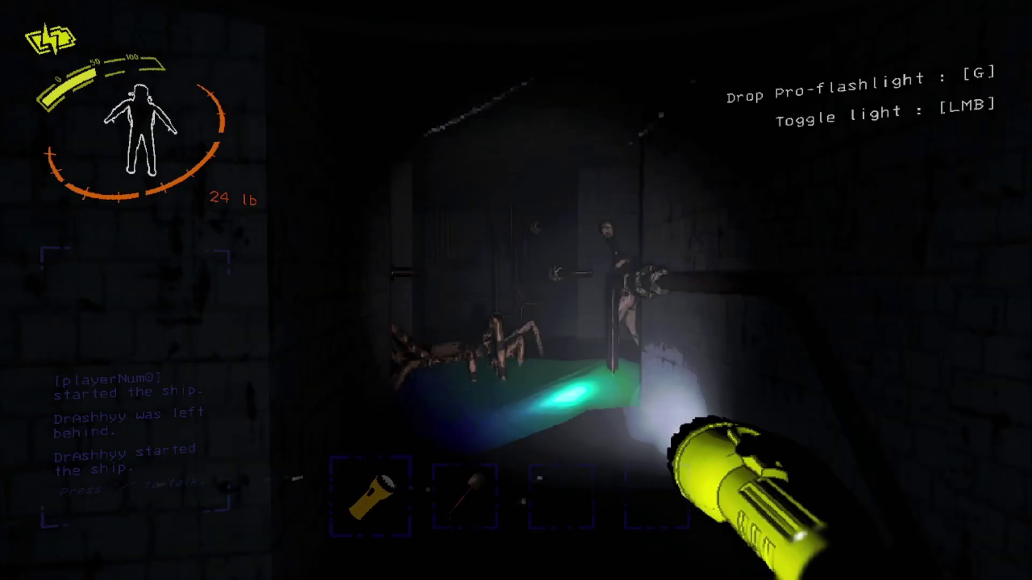